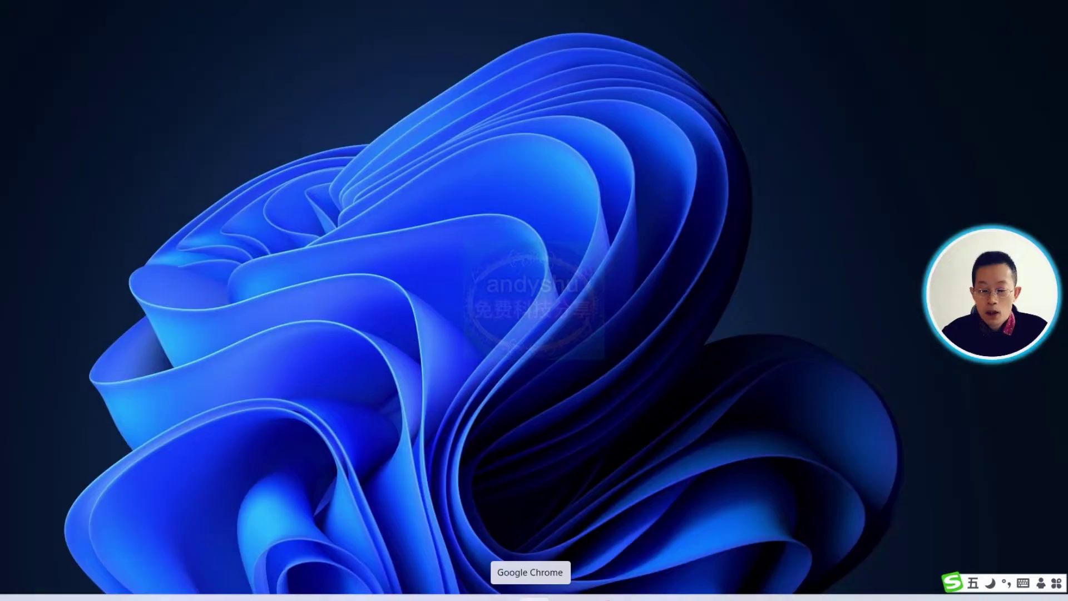
Open github.com in Google Chrome, search for qtscrcpy, and open the barry-ran/QtScrcpy repository
click(531, 593)
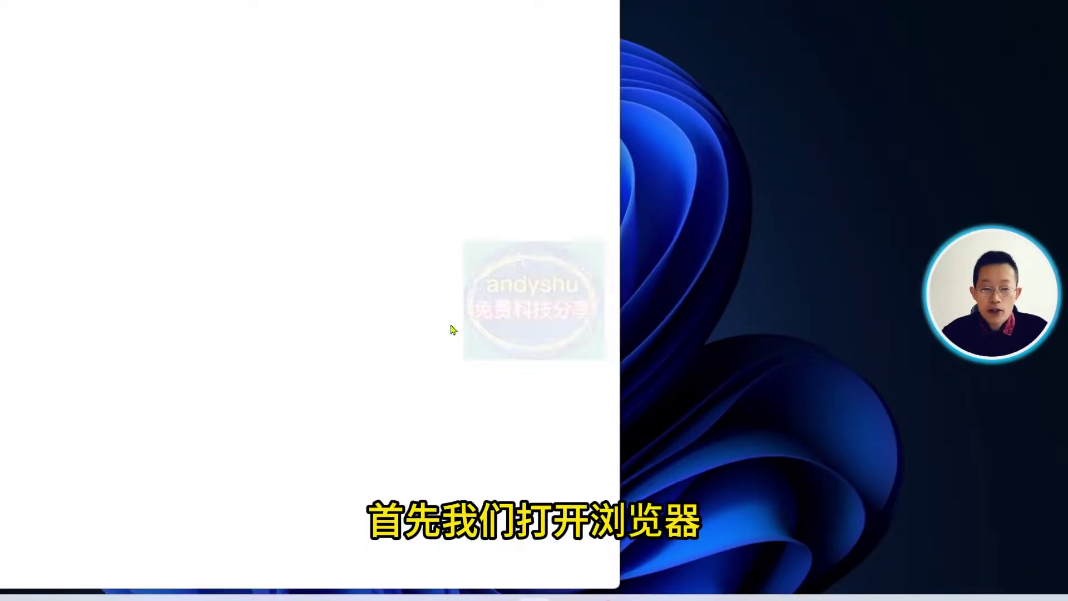
click(65, 20)
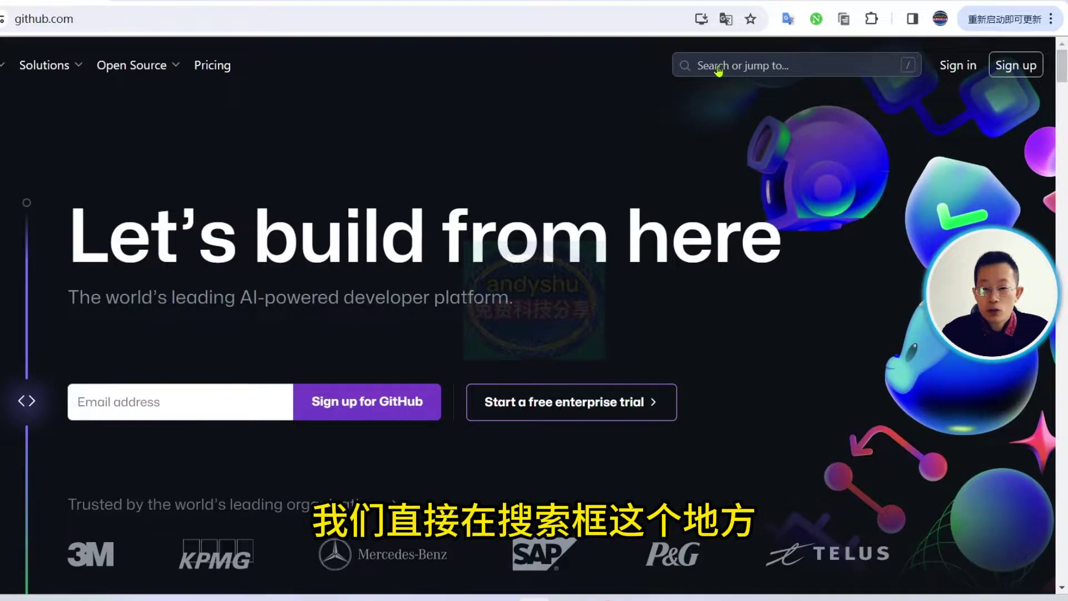
click(718, 67)
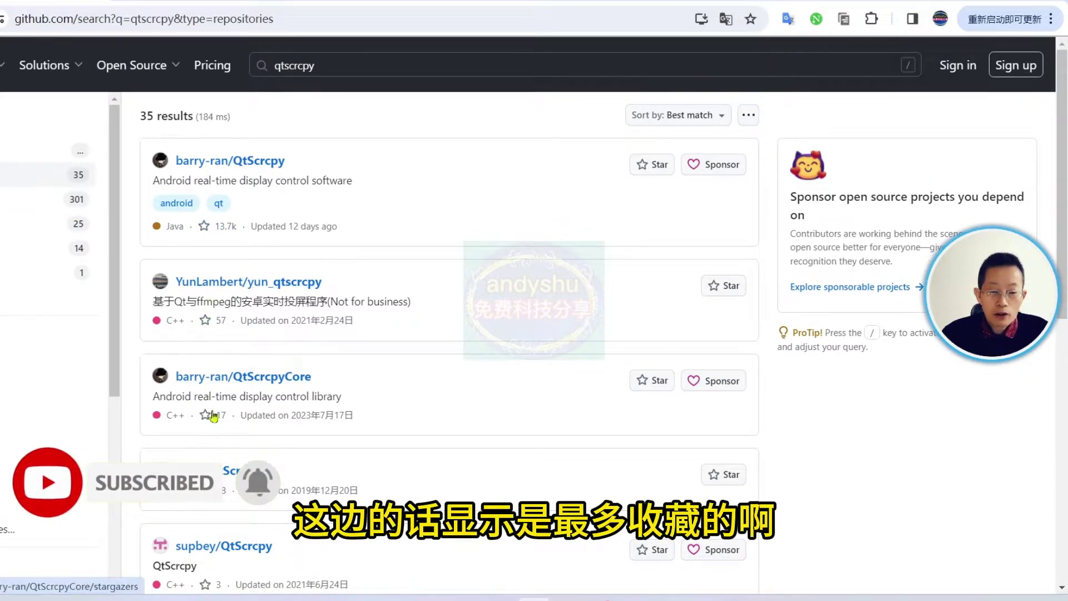
click(241, 163)
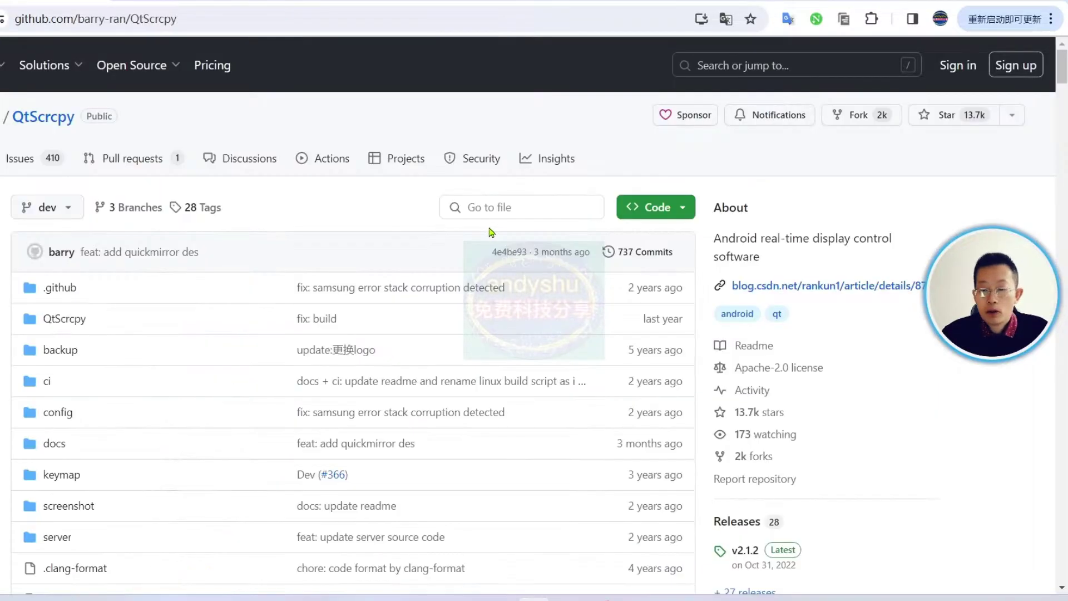
Translate the repository page into Simplified Chinese and read the README from platform support through group control to the download section
right_click(796, 154)
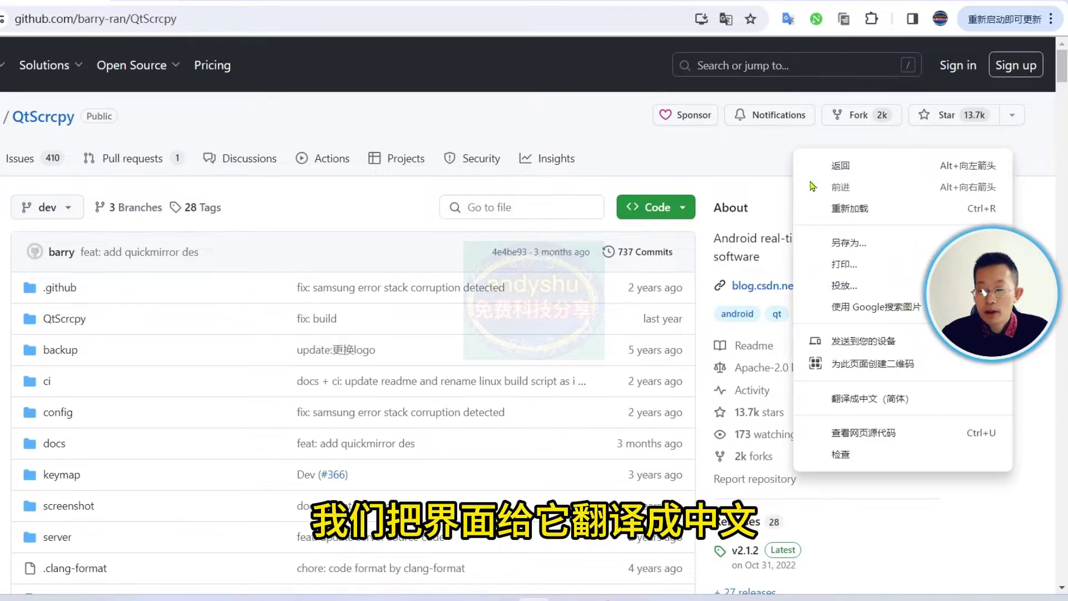
click(857, 401)
scroll(86, 238, down, 10)
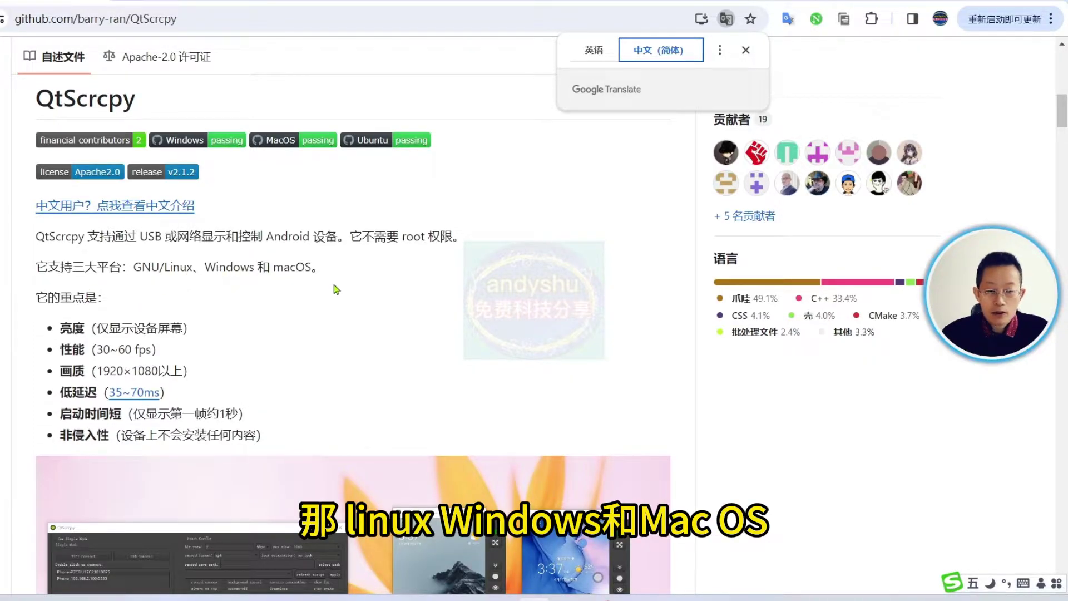
scroll(338, 314, down, 15)
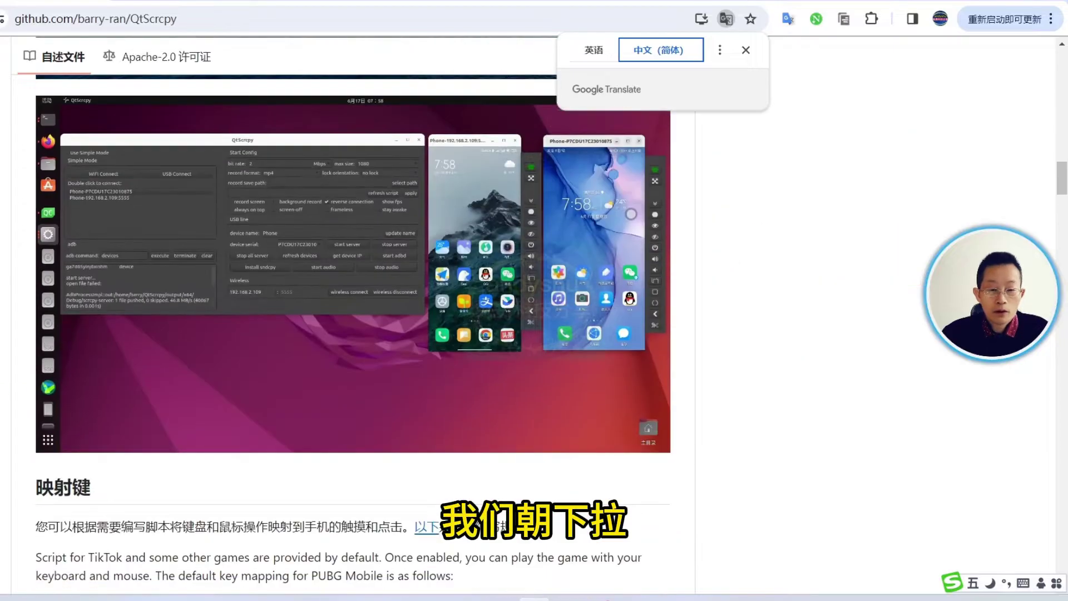
scroll(353, 334, down, 10)
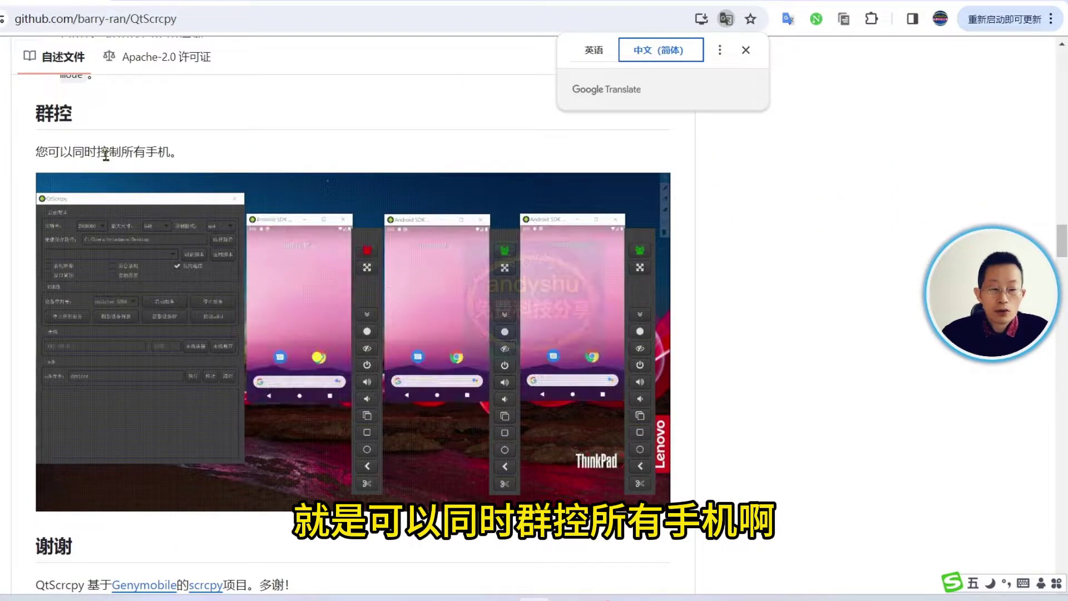
mouse_move(417, 335)
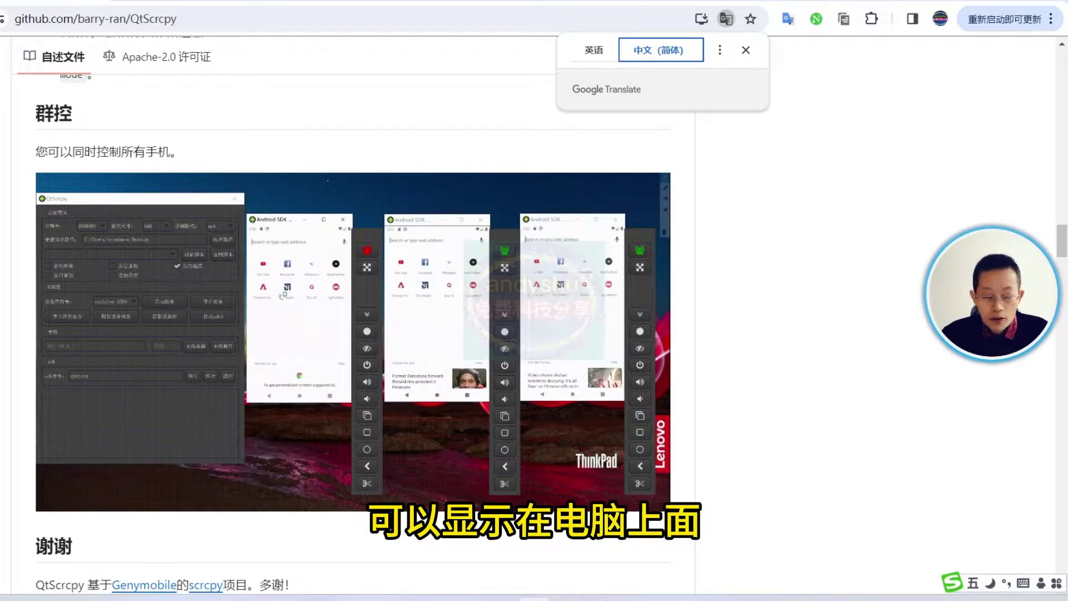
scroll(127, 147, down, 20)
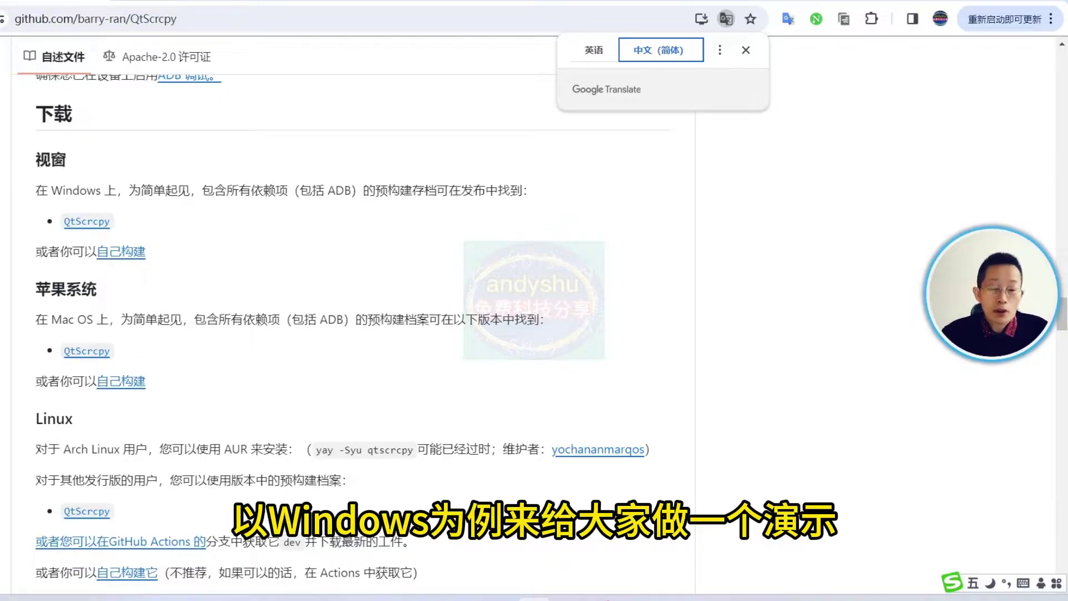
Open the releases page from the README's Windows download link and download QtScrcpy-win-x64-v2.1.2.zip
click(81, 224)
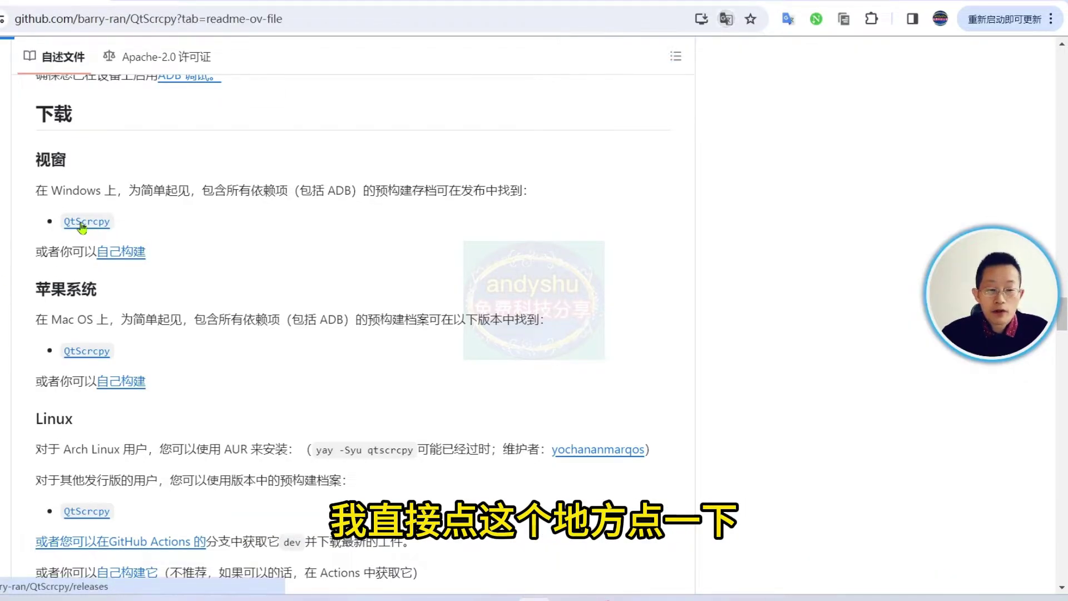
scroll(517, 388, down, 8)
scroll(518, 388, up, 1)
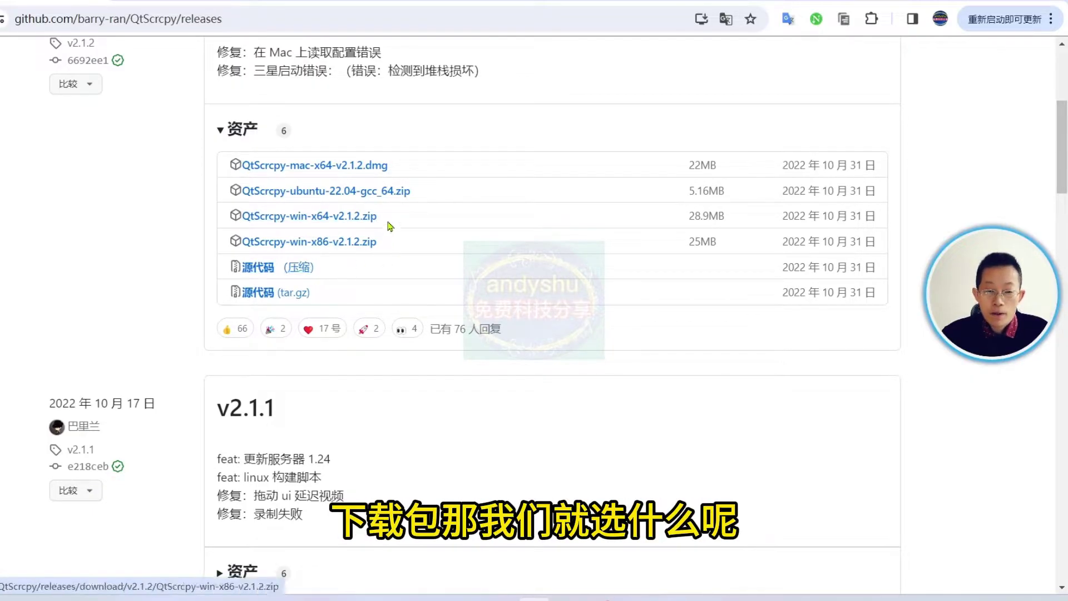
click(307, 219)
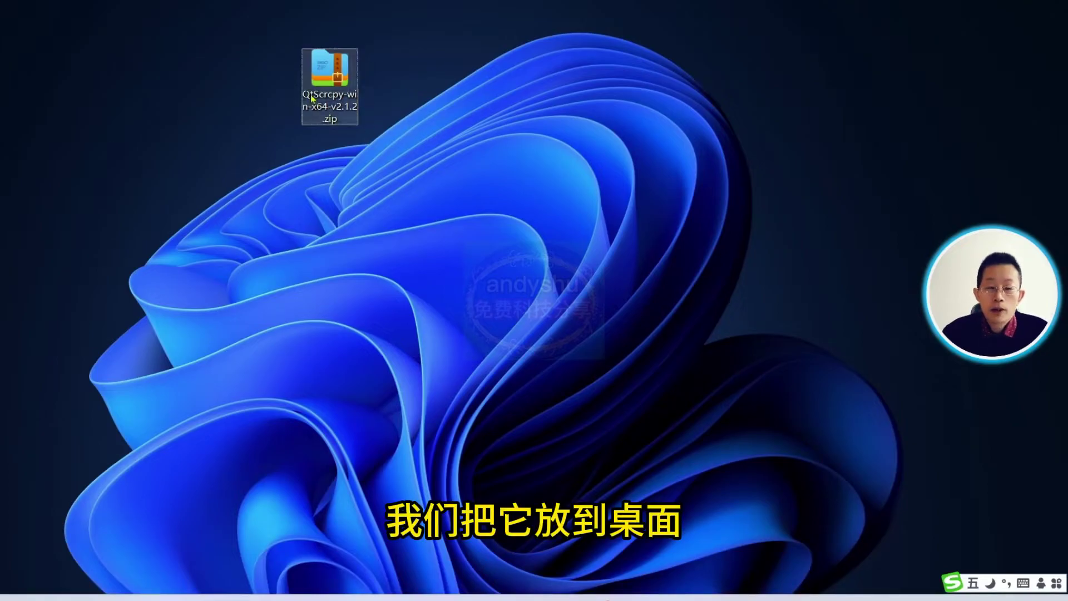
Extract QtScrcpy-win-x64-v2.1.2.zip on the desktop and launch QtScrcpy.exe from the extracted folder
double_click(336, 71)
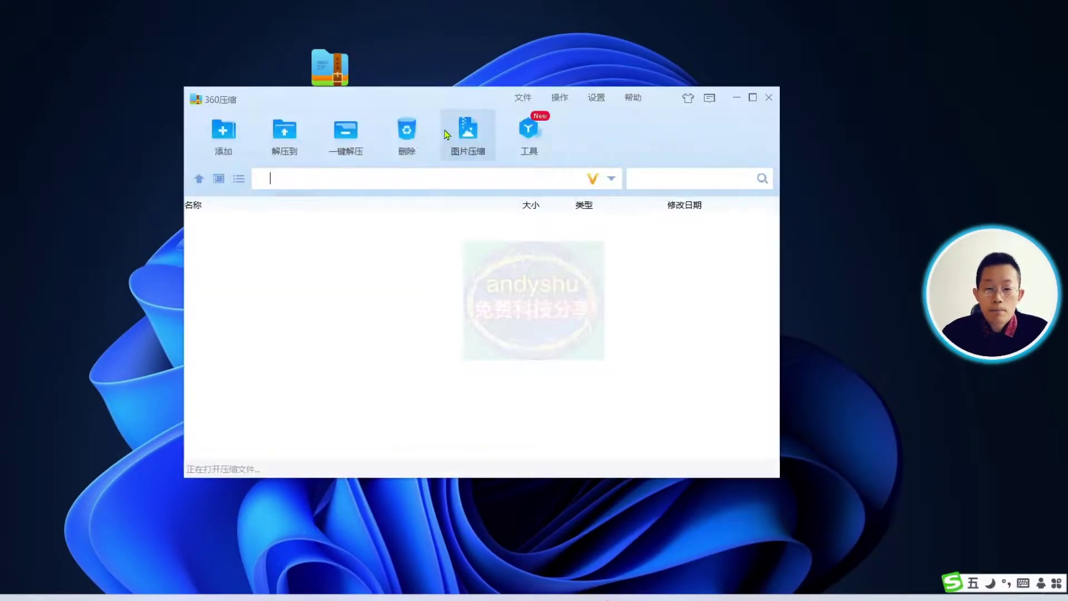
click(346, 131)
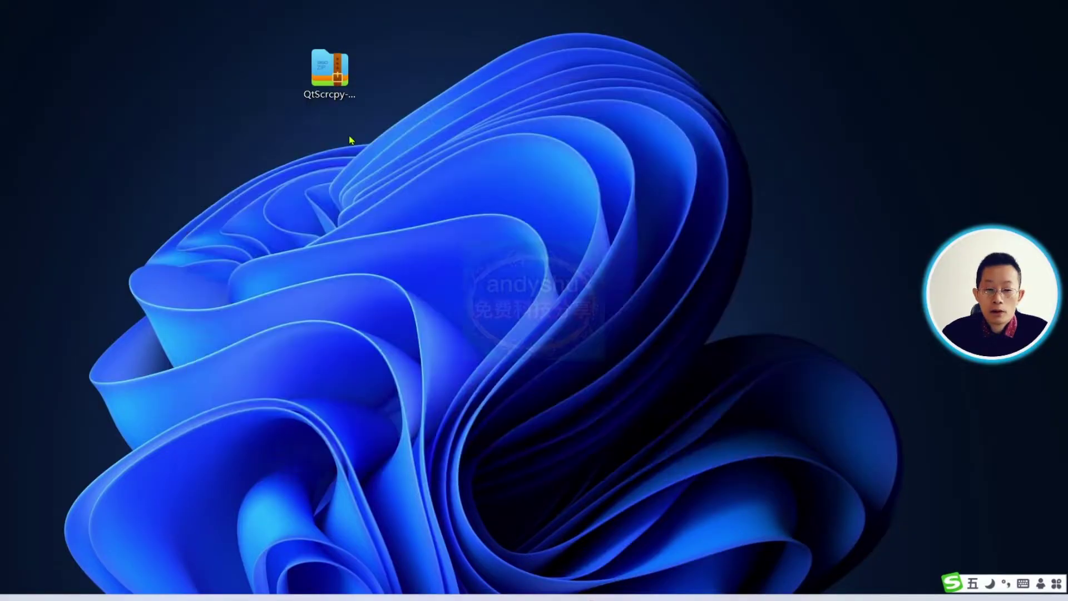
double_click(274, 71)
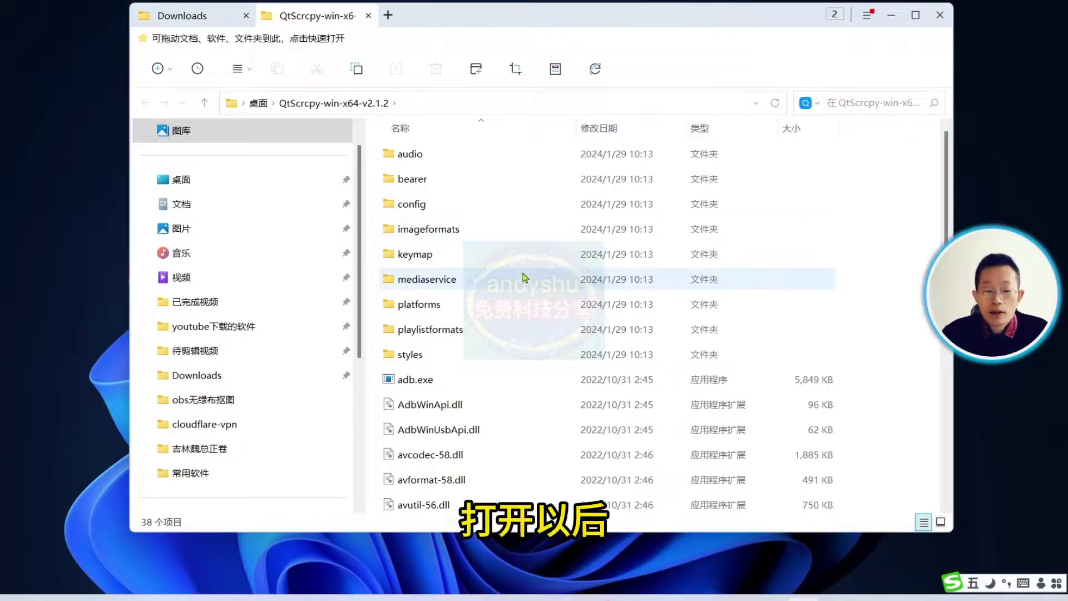
scroll(520, 278, down, 8)
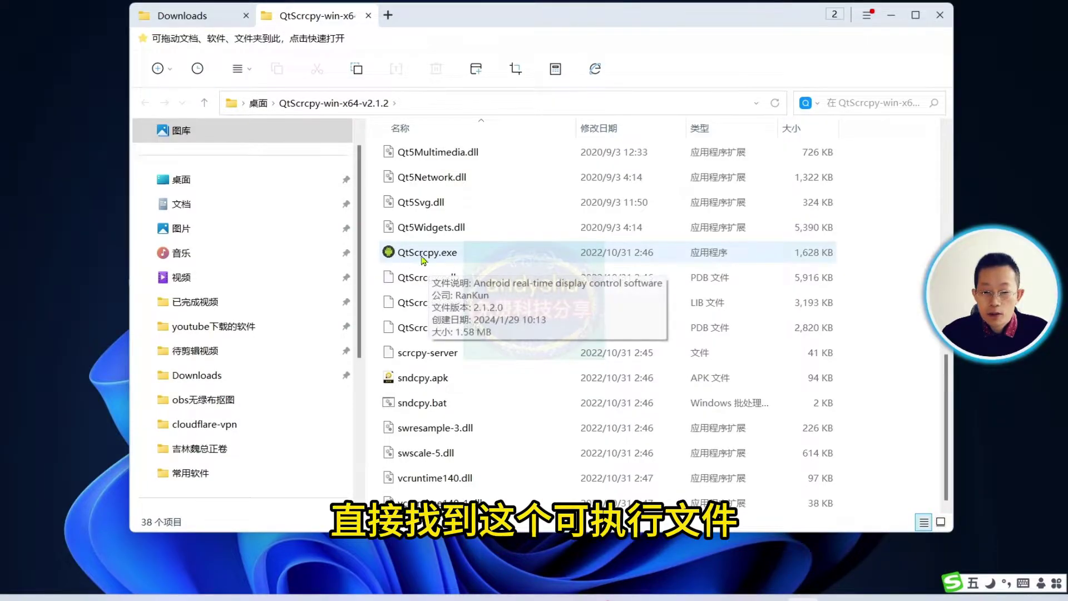
double_click(389, 253)
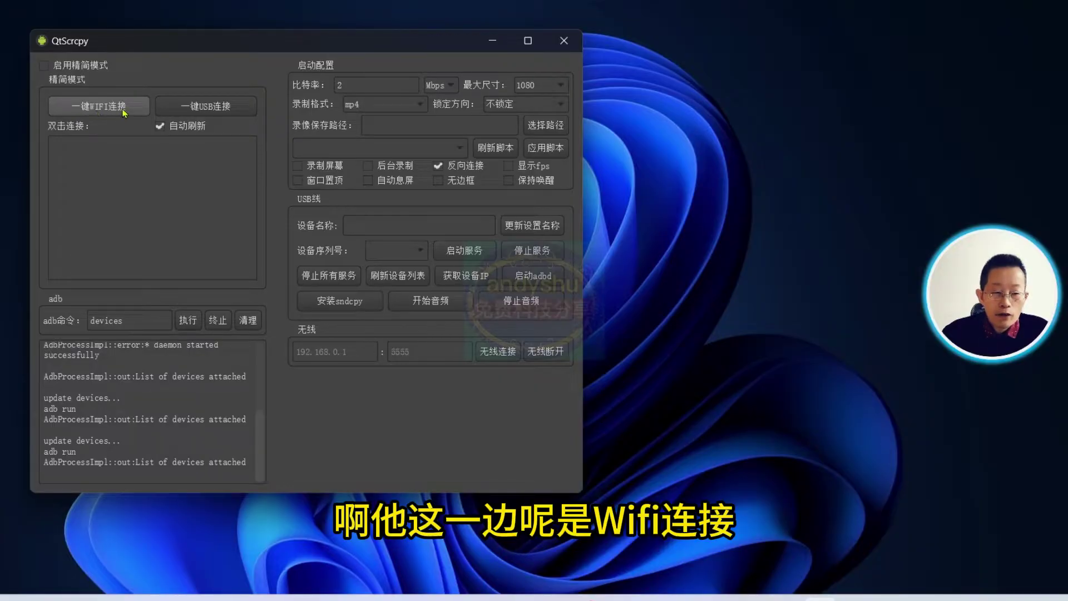
Connect the phone over USB, open its mirrored screen from the device list, and reposition and enlarge the mirror window
click(212, 109)
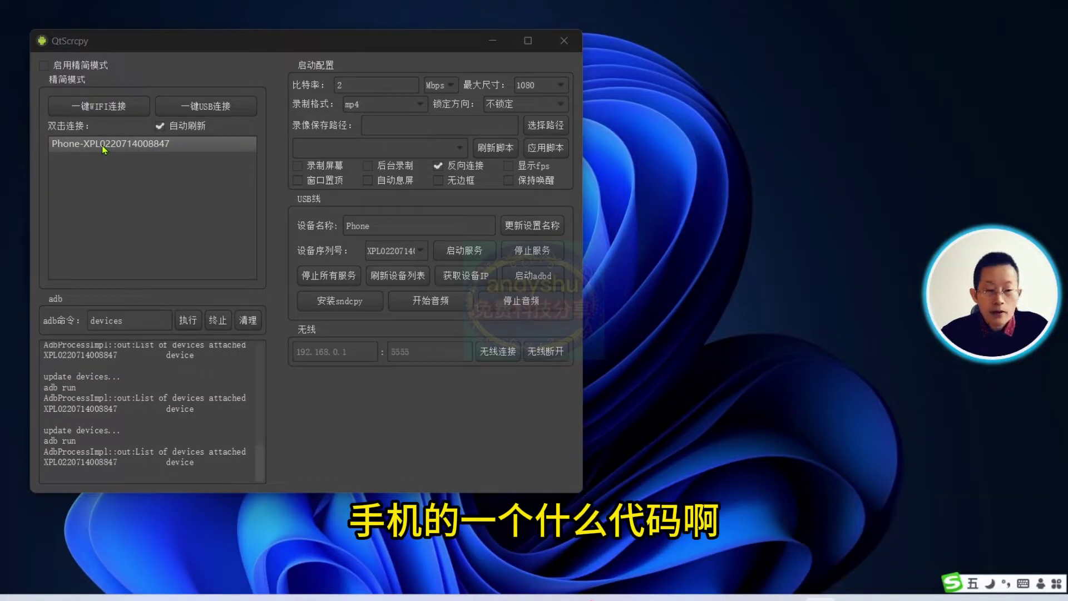
double_click(186, 147)
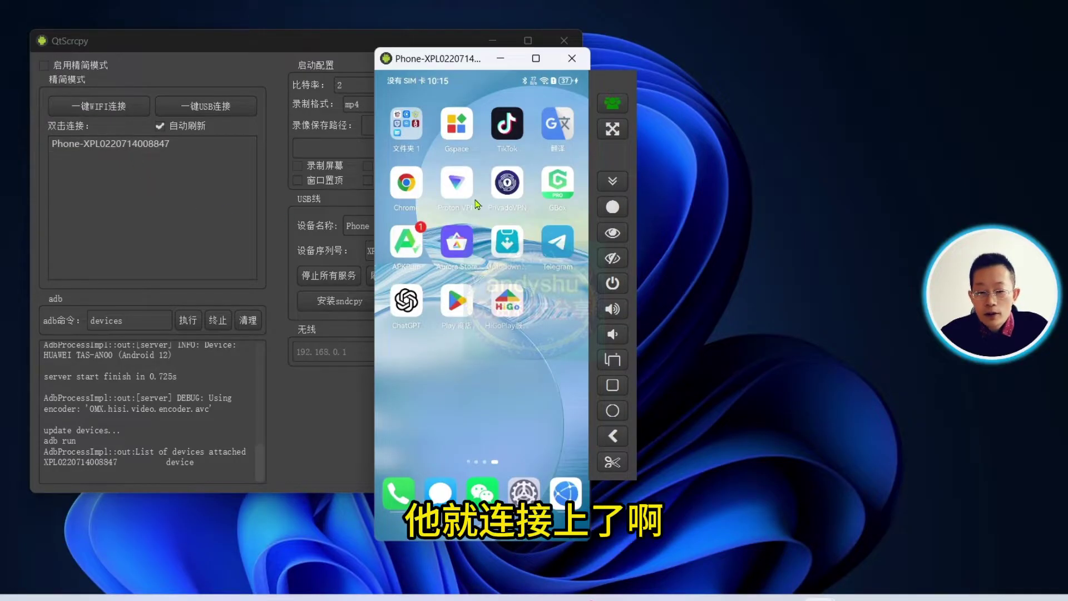
drag(473, 61, 581, 1)
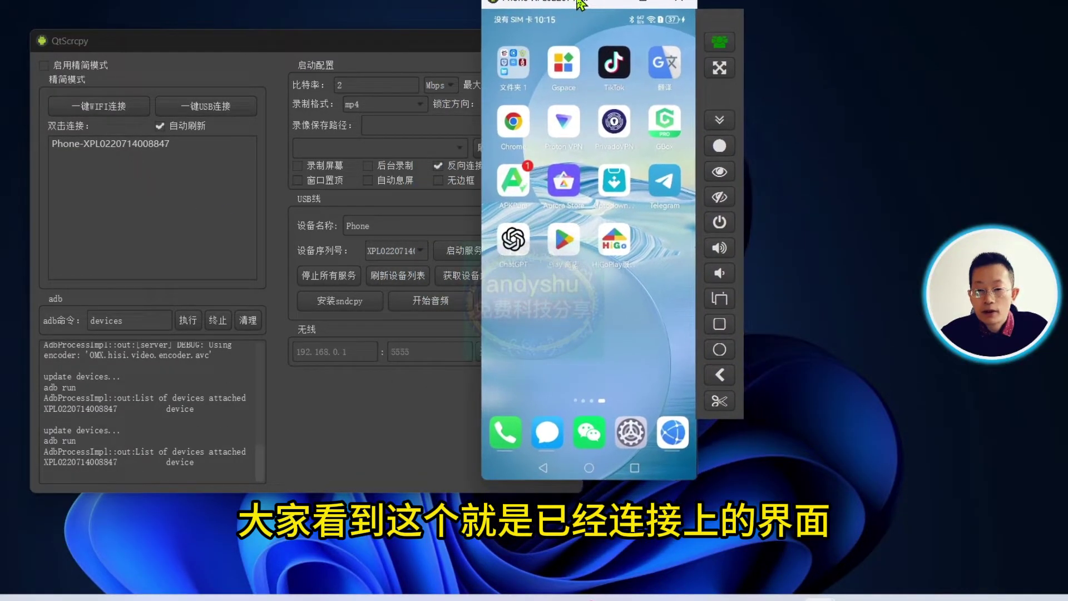
drag(699, 480, 760, 584)
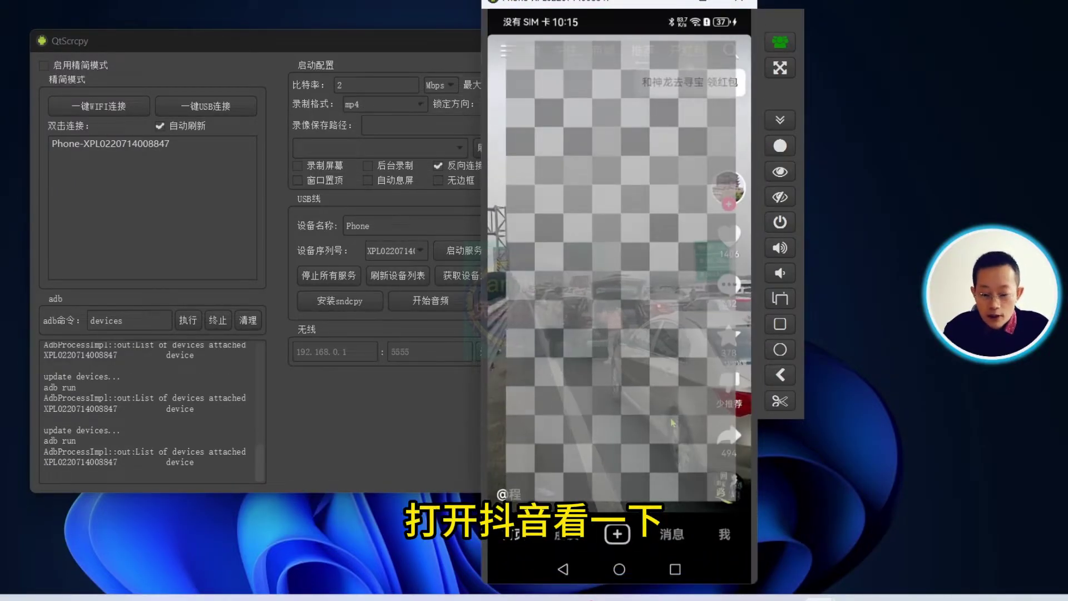
Browse the Douyin video feed on the mirrored phone, return to the home screen, and close the mirror window
scroll(672, 423, down, 3)
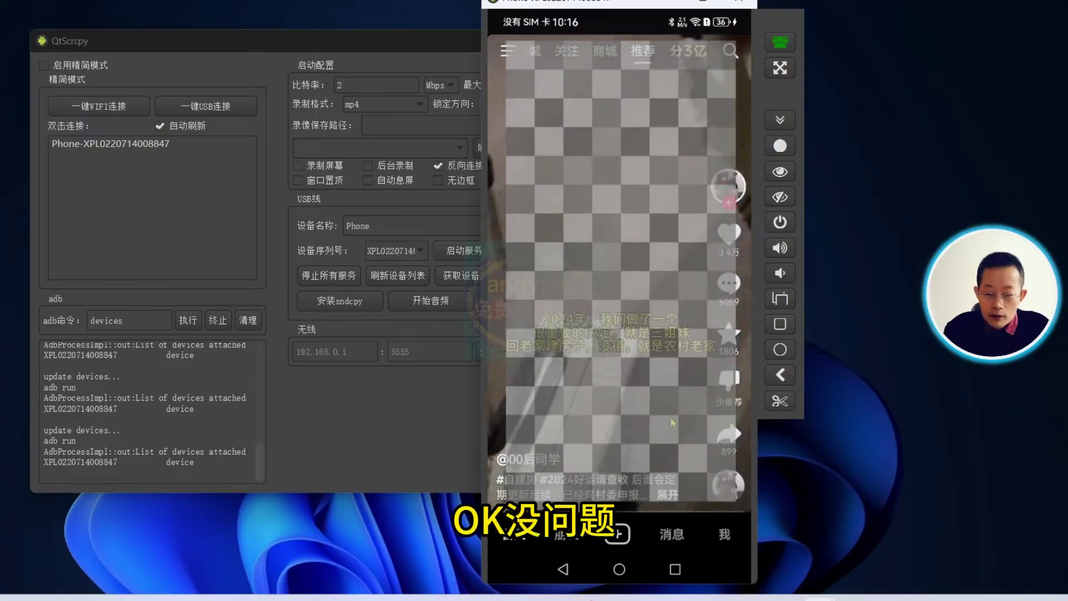
click(781, 349)
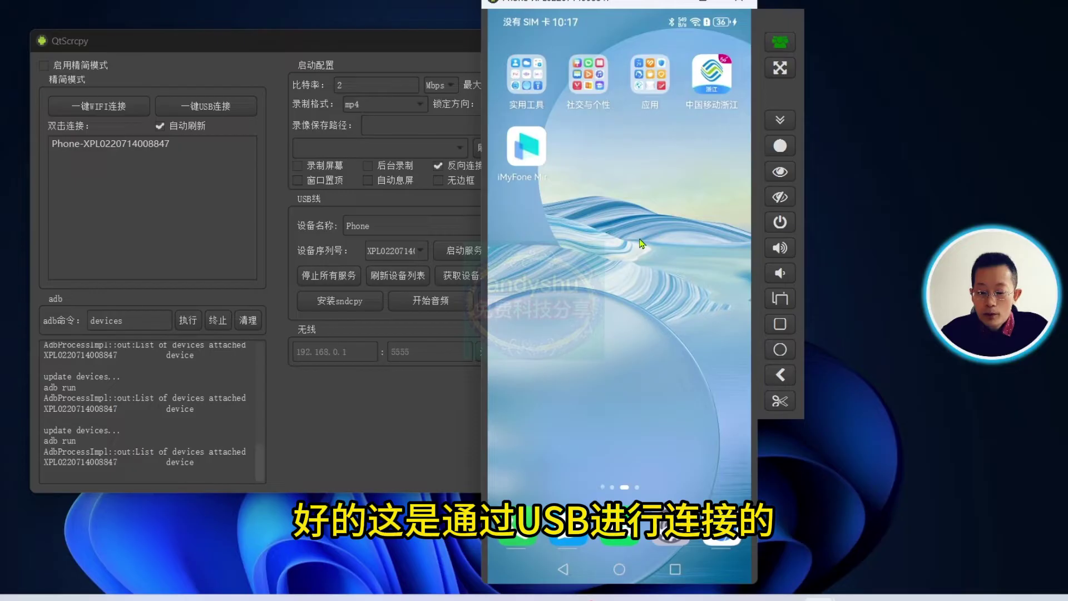
click(743, 2)
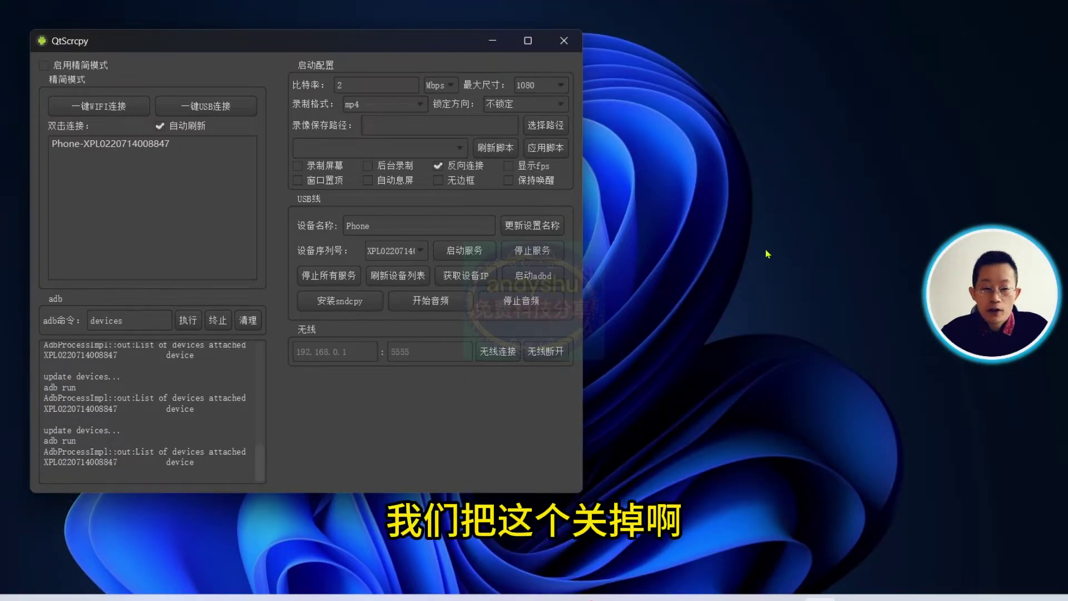
Connect the phone over WiFi, open the mirror for 192.168.3.73:5555, and move its window up
click(108, 110)
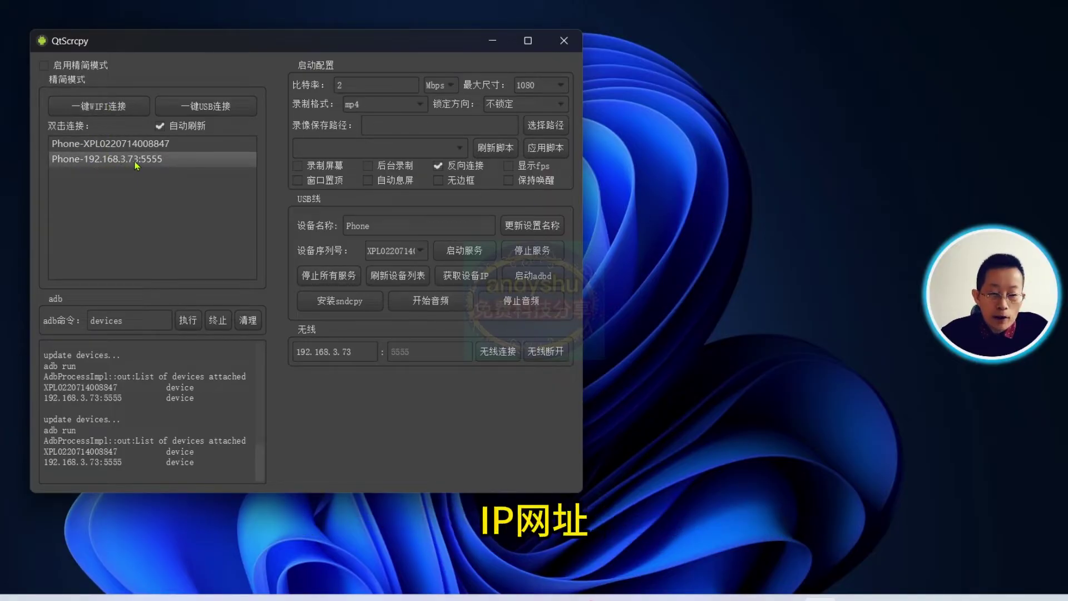
double_click(69, 159)
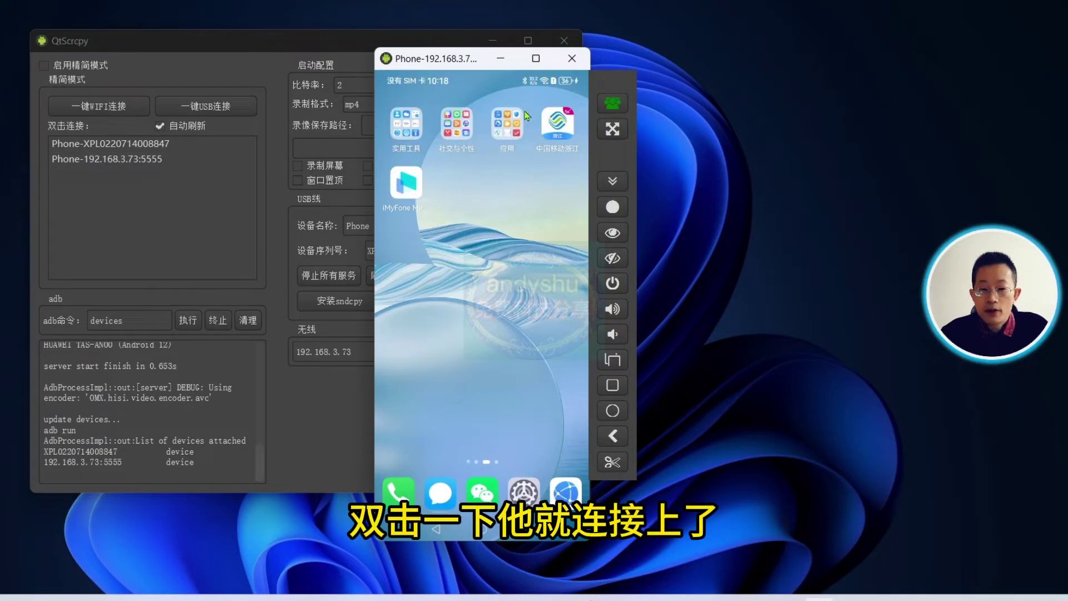
drag(468, 62, 464, 4)
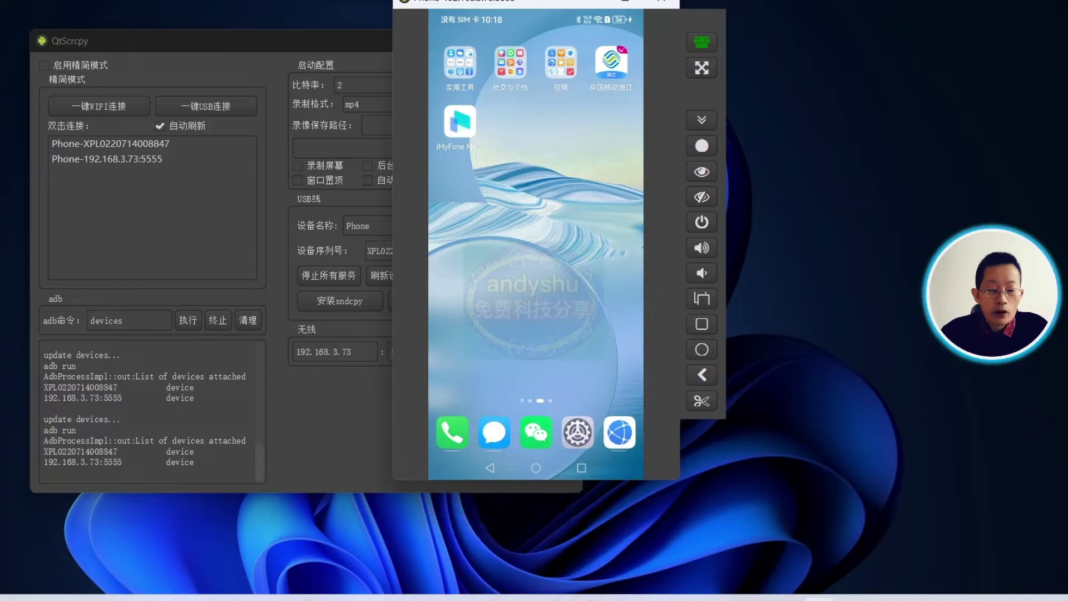
Install the 我的电视 APK from the computer onto the mirrored phone, accepting the risk notices, and find it on the home screen
drag(6, 295, 544, 231)
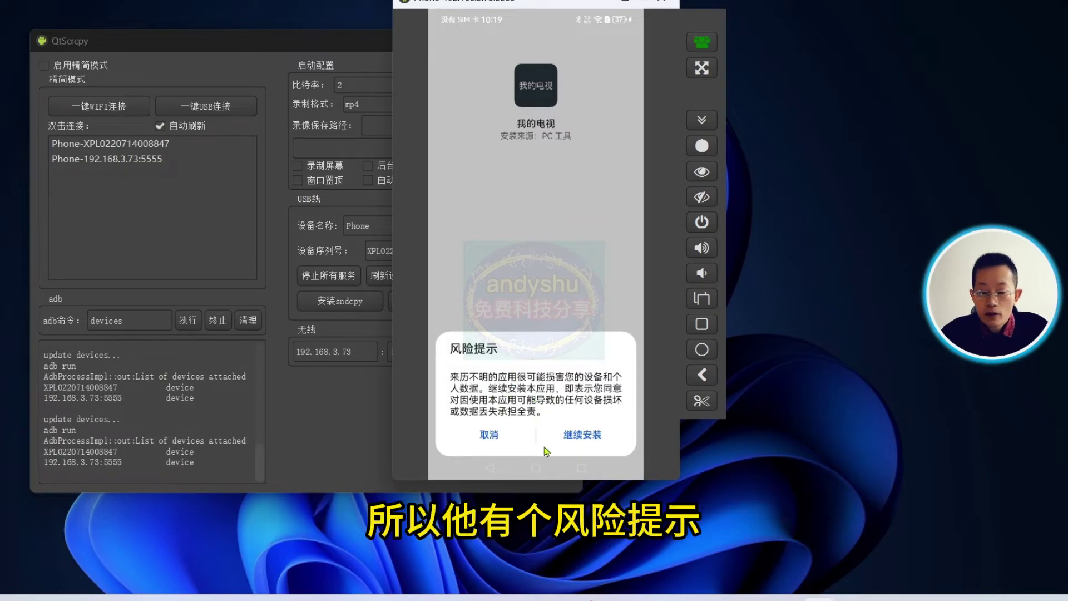
click(591, 438)
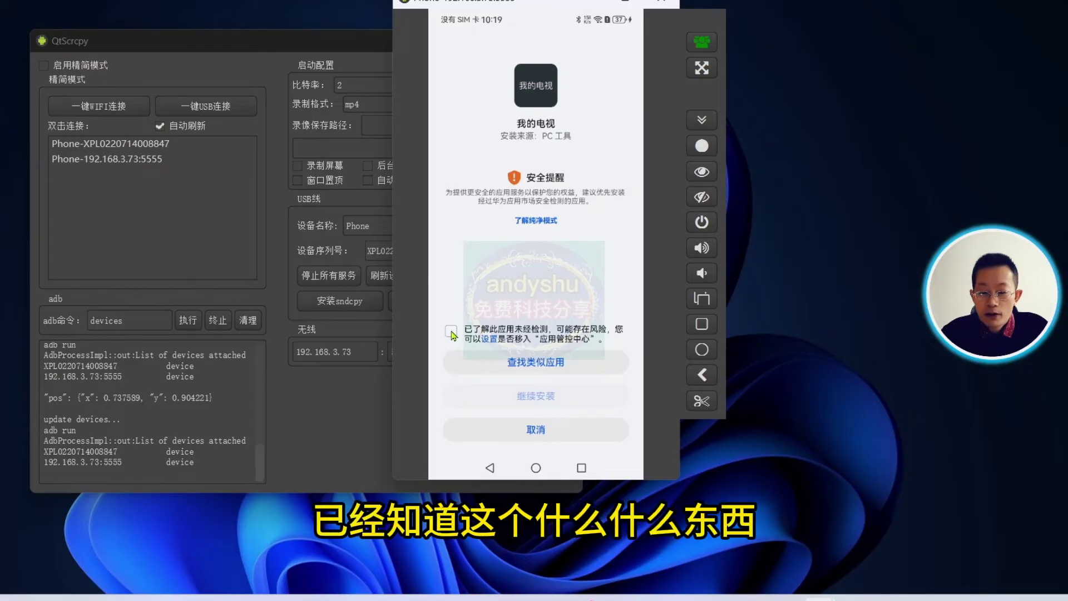
click(451, 333)
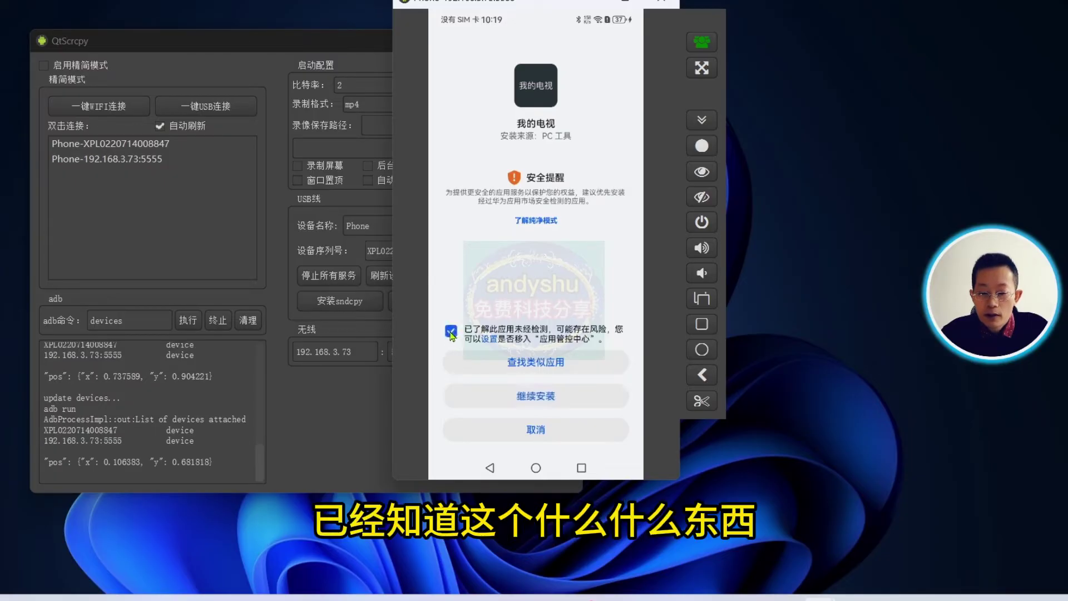
click(547, 397)
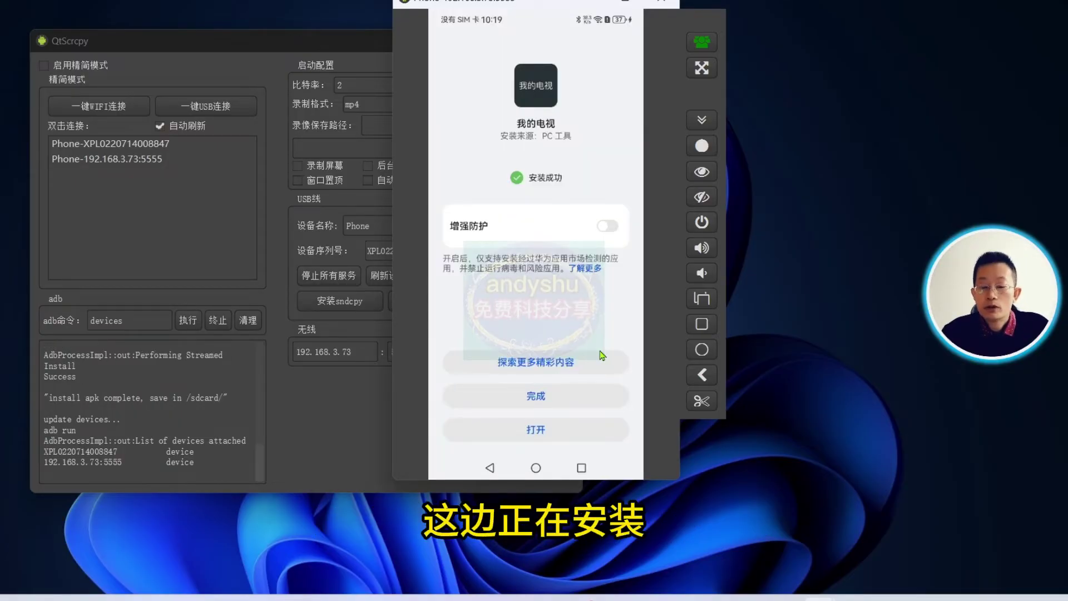
click(536, 399)
drag(605, 276, 581, 280)
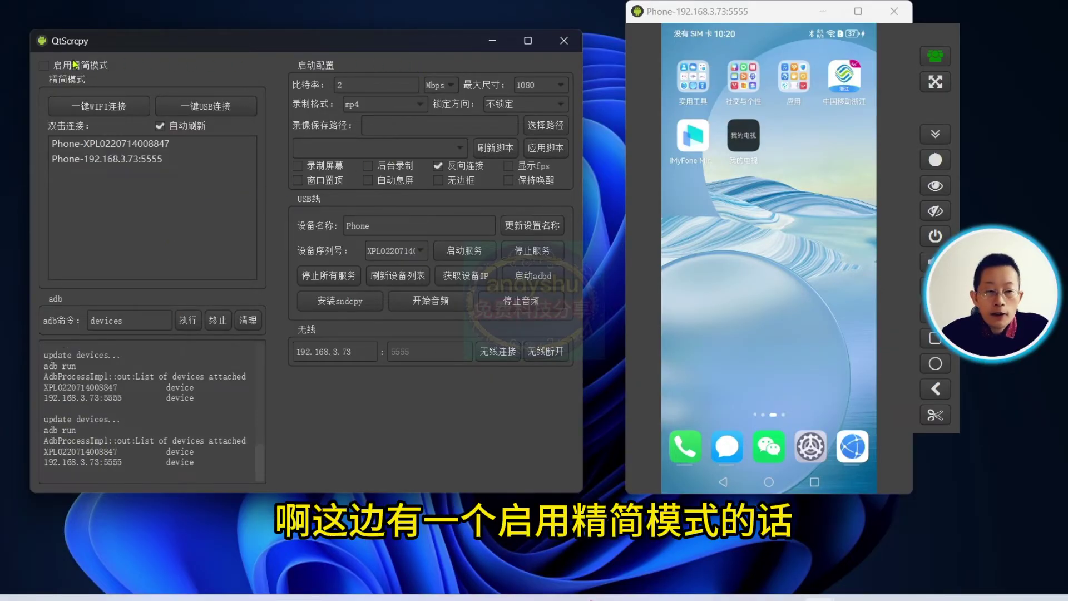
Enable simplified mode (启用精简模式) in the main QtScrcpy window and disable it again
click(43, 65)
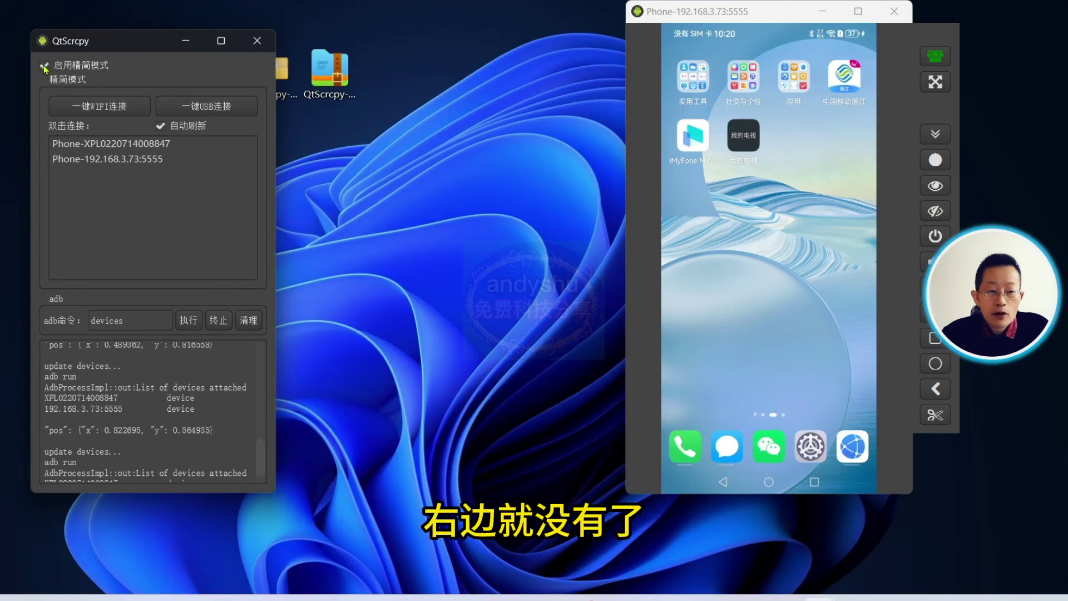
click(44, 65)
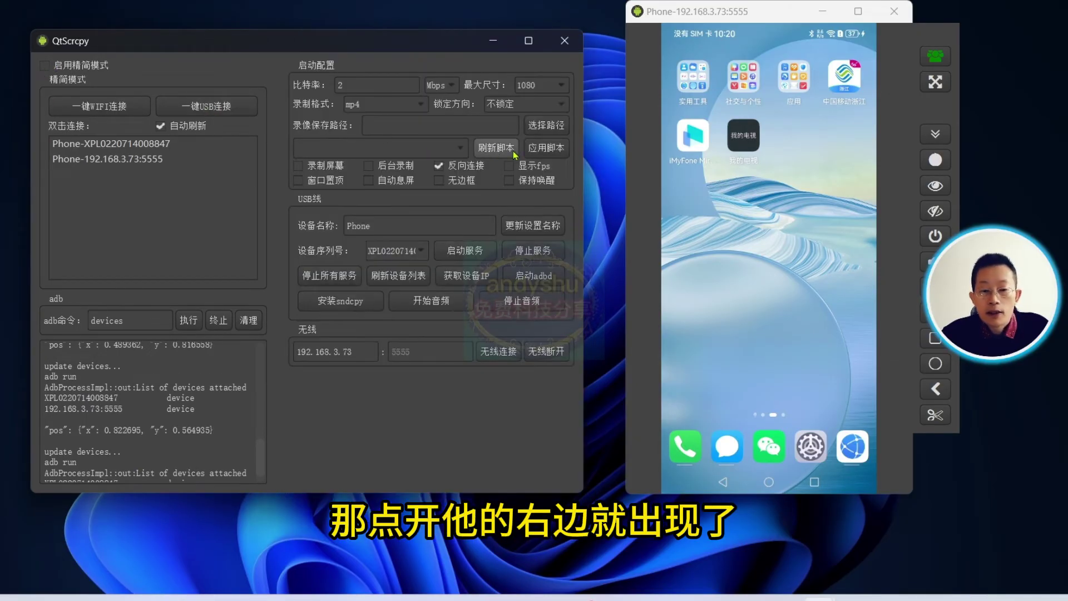